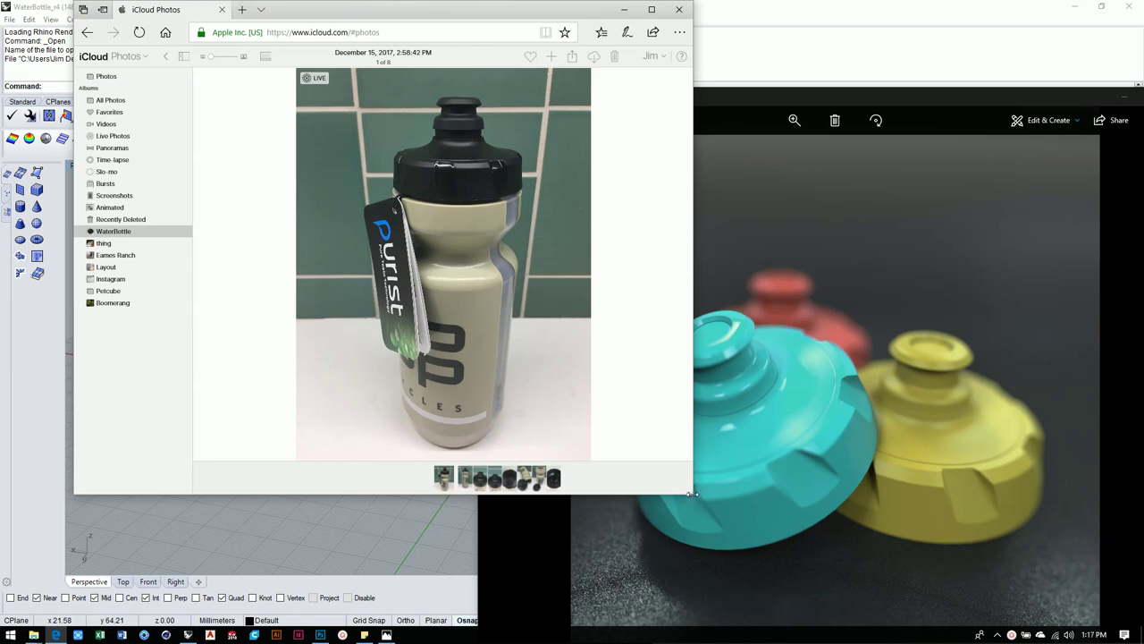
Enlarge the photo album window and examine the water bottle reference photos, from the full bottle to the close-up of the cap.
{"action": "left_click_drag", "start_coordinate": [691, 491], "coordinate": [968, 479]}
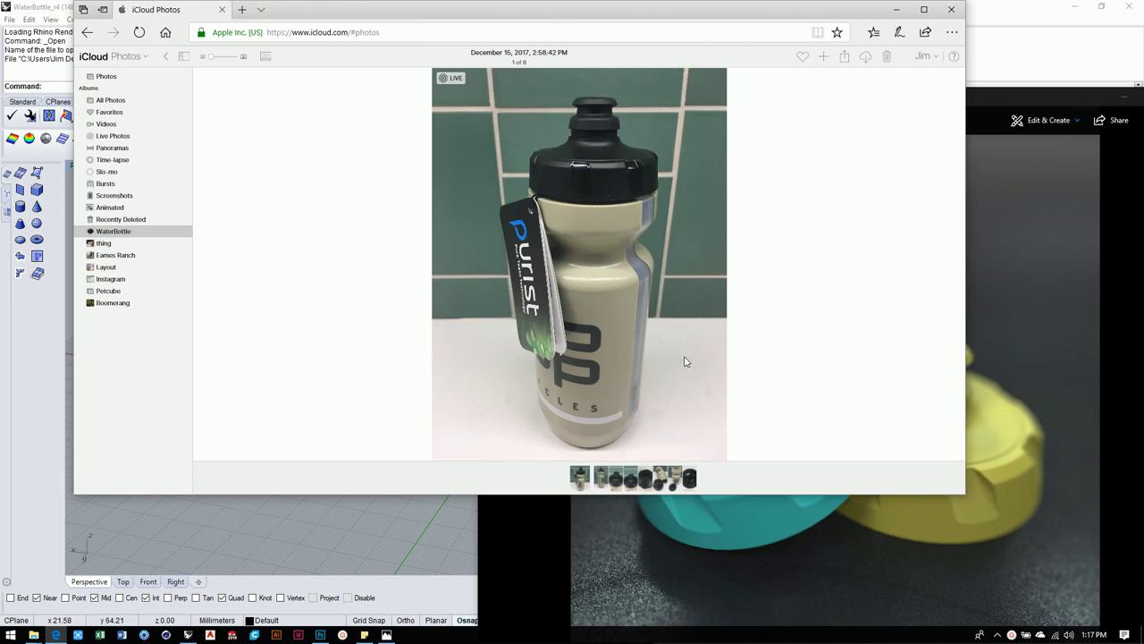
{"action": "key", "text": "Right"}
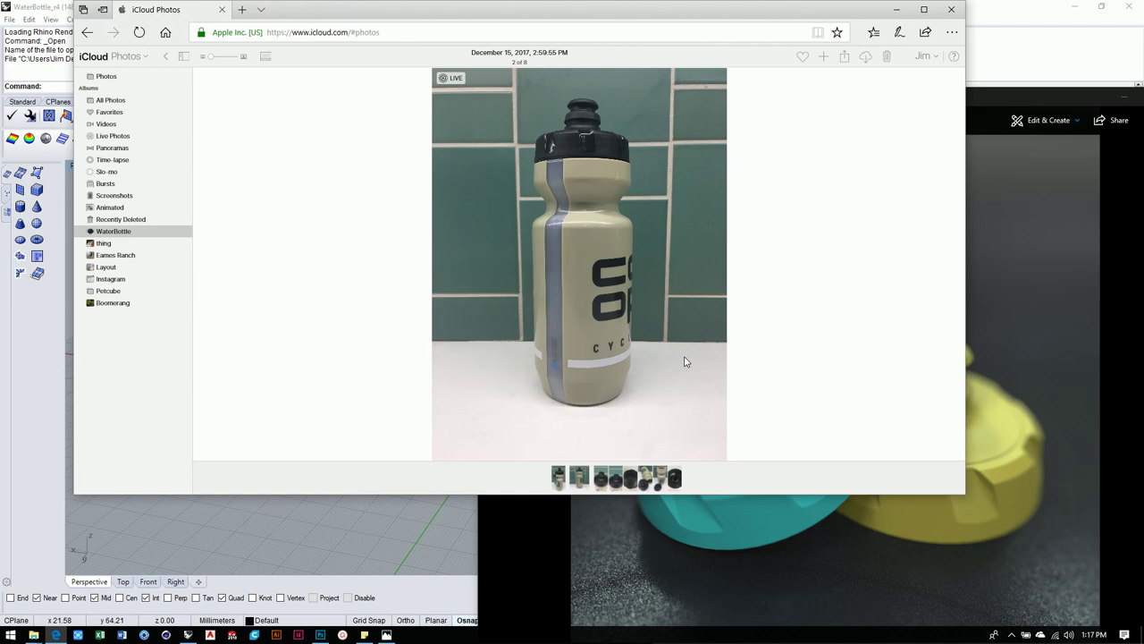
{"action": "key", "text": "Right"}
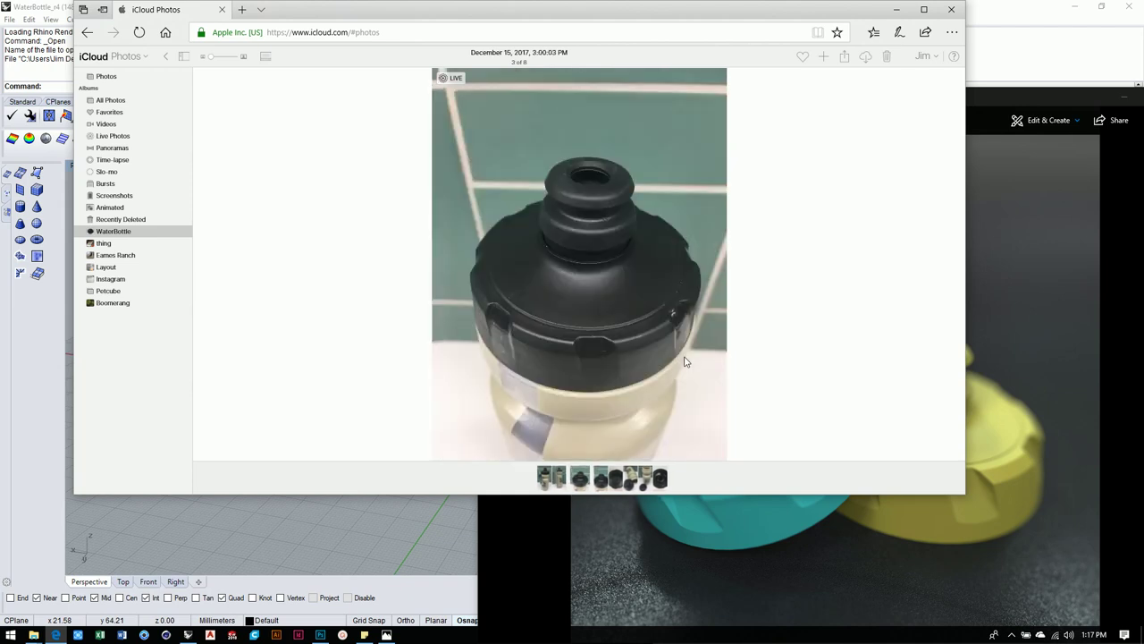
{"action": "key", "text": "Left"}
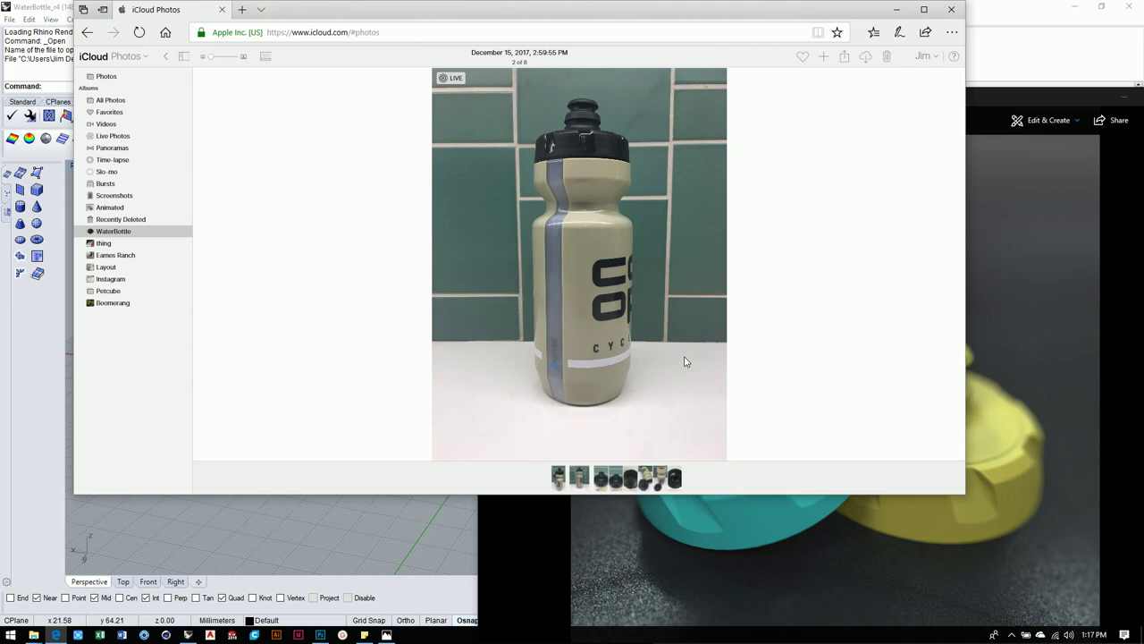
{"action": "key", "text": "Right"}
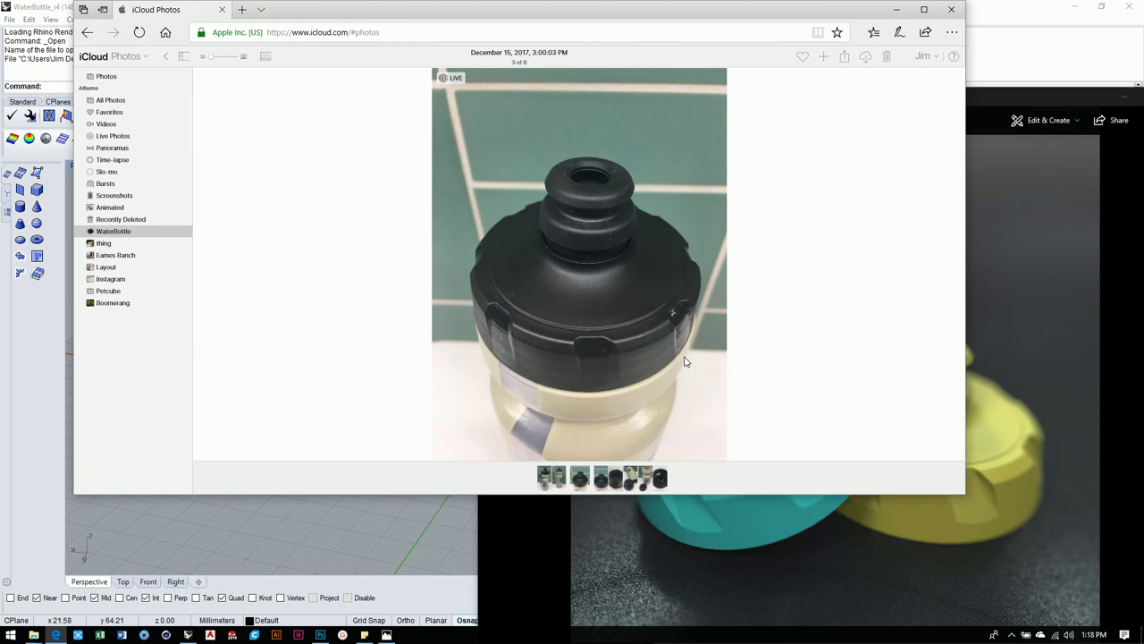
Minimize the photo album, the Waterbottle_cap_3way_r2 render and the jpg folder window to uncover the WaterBottle_r4 model in Rhino.
{"action": "left_click", "coordinate": [898, 10]}
{"action": "left_click_drag", "start_coordinate": [715, 92], "coordinate": [416, 59]}
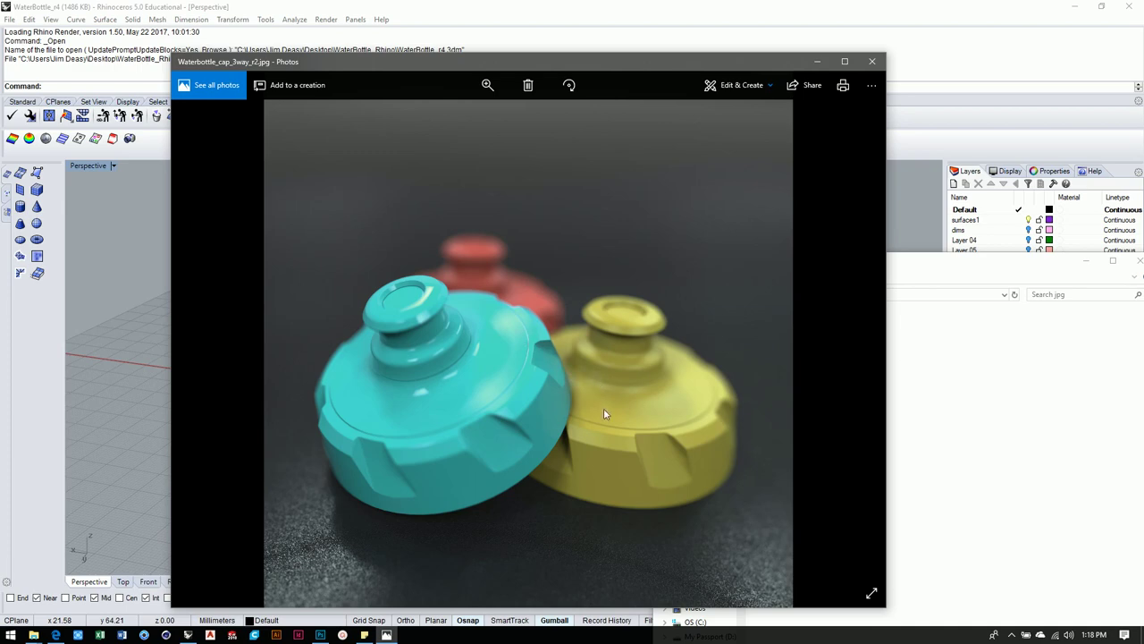
{"action": "left_click", "coordinate": [817, 62]}
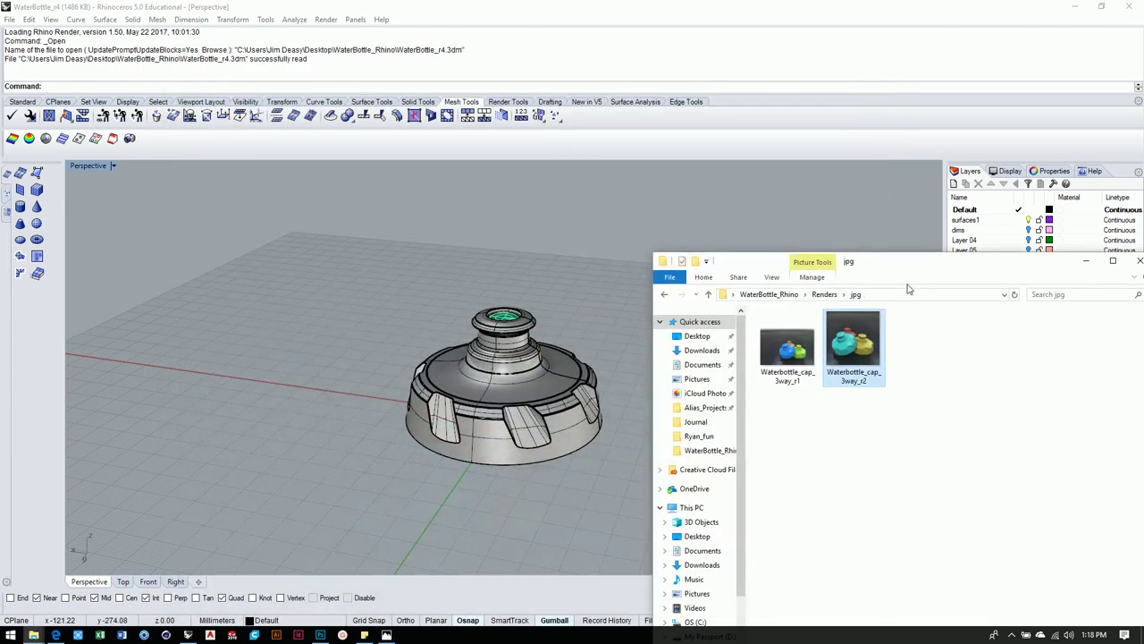
{"action": "left_click_drag", "start_coordinate": [908, 268], "coordinate": [794, 289]}
{"action": "left_click", "coordinate": [1028, 279]}
Examine the cap model from above, switching the surface2 layer off and back on to identify its surface in the spout.
{"action": "right_click_drag", "start_coordinate": [711, 285], "coordinate": [716, 312]}
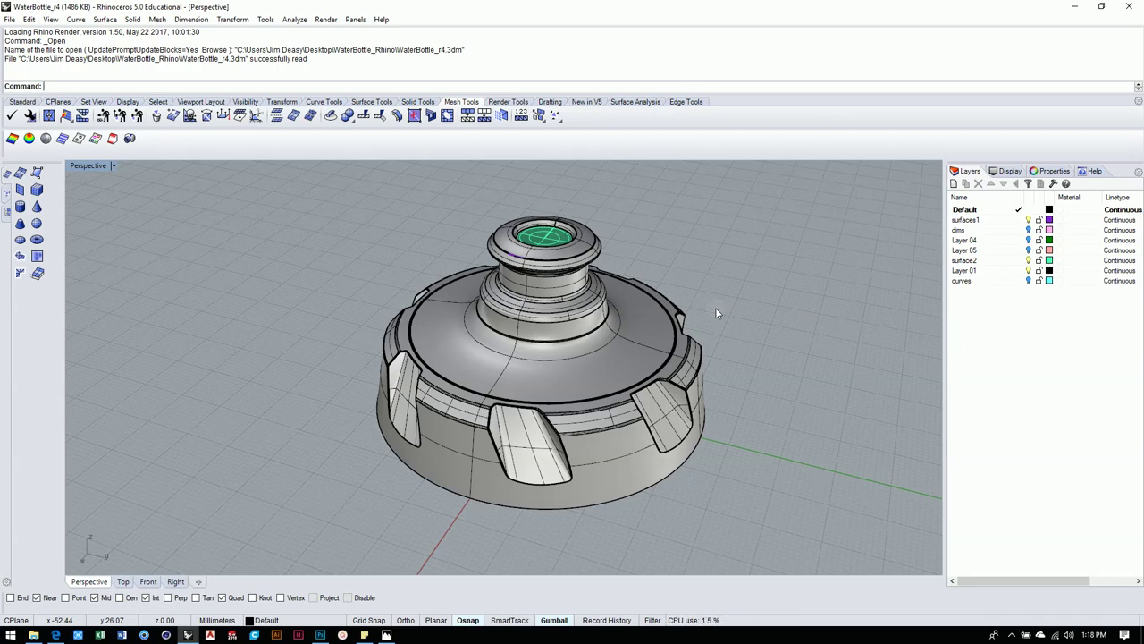
{"action": "right_click_drag", "start_coordinate": [716, 313], "coordinate": [601, 226]}
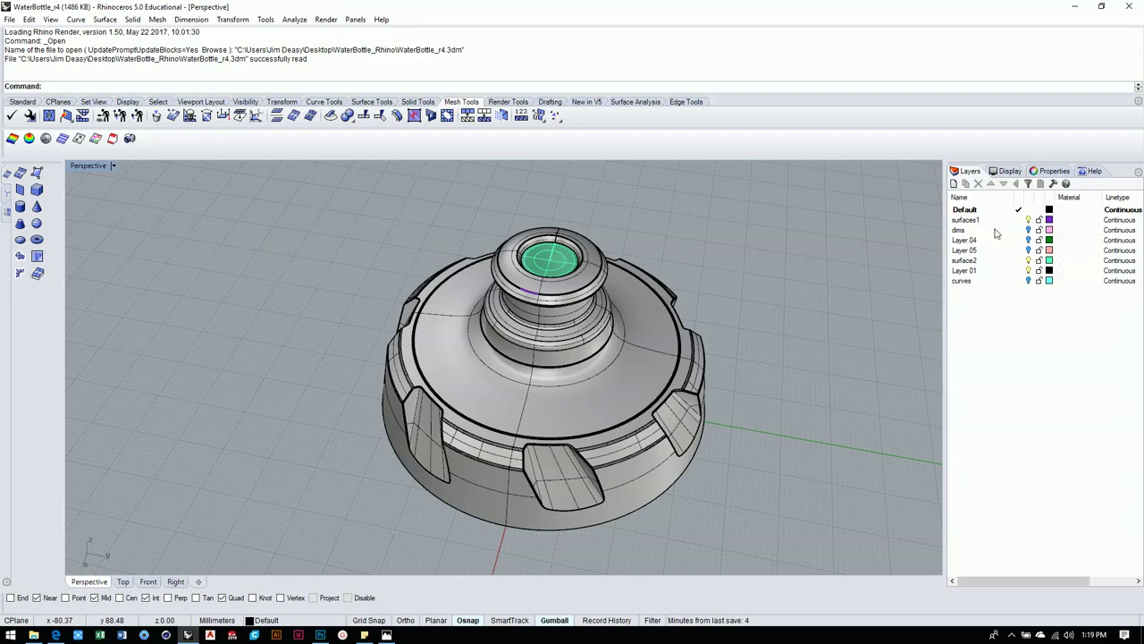
{"action": "left_click", "coordinate": [1029, 261]}
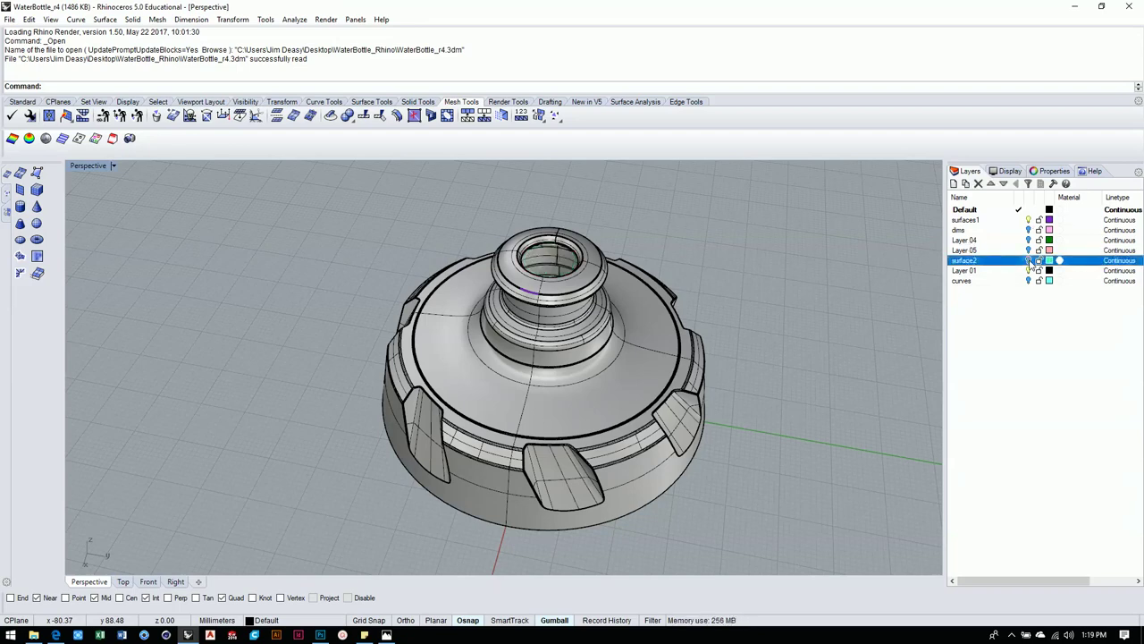
{"action": "left_click", "coordinate": [1029, 261]}
{"action": "right_click_drag", "start_coordinate": [825, 269], "coordinate": [779, 269]}
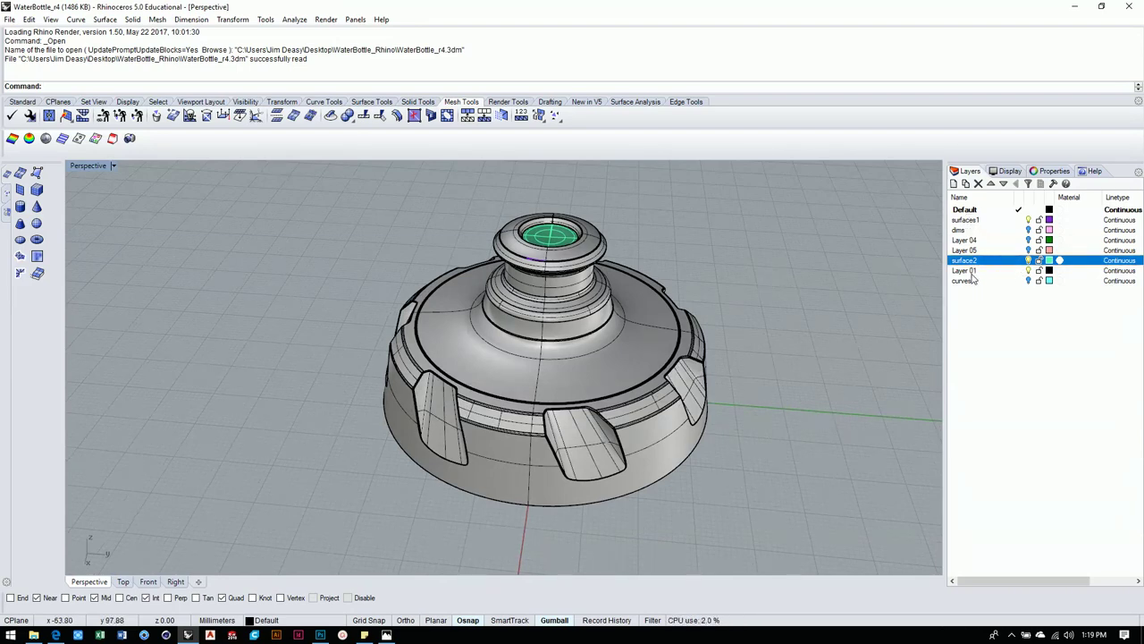
Inspect the grip recesses and edge fillets around the side of the cap up close.
{"action": "right_click_drag", "start_coordinate": [707, 357], "coordinate": [876, 235]}
{"action": "scroll", "coordinate": [681, 309], "scroll_direction": "up", "scroll_amount": 5}
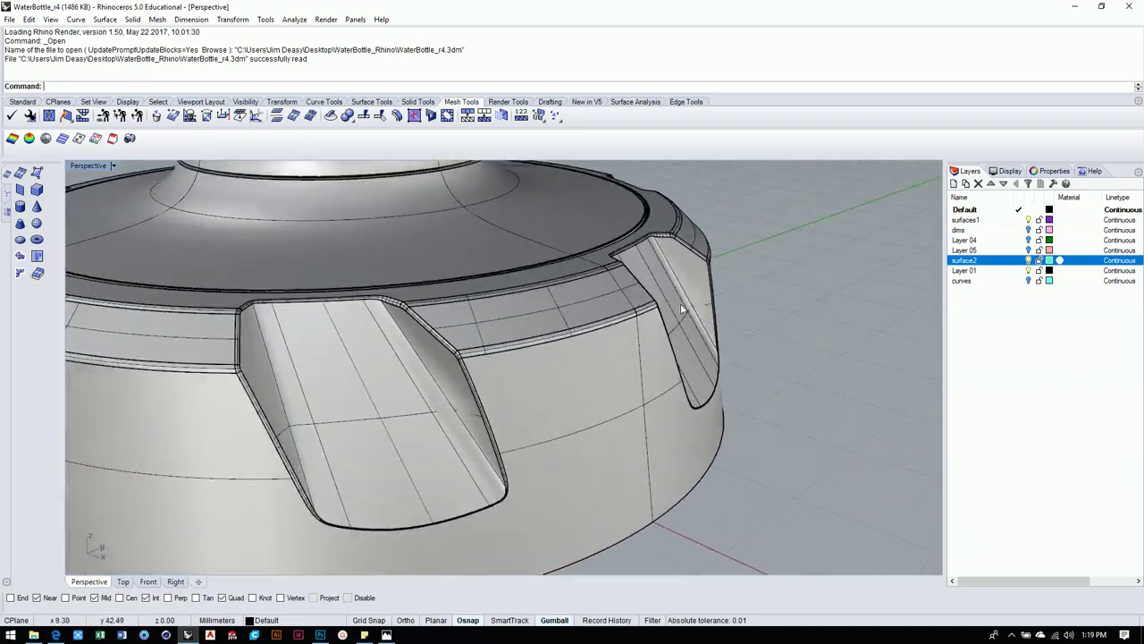
{"action": "scroll", "coordinate": [682, 309], "scroll_direction": "down", "scroll_amount": 3}
{"action": "right_click_drag", "start_coordinate": [684, 340], "coordinate": [729, 367]}
{"action": "scroll", "coordinate": [669, 355], "scroll_direction": "up", "scroll_amount": 5}
{"action": "scroll", "coordinate": [691, 390], "scroll_direction": "down", "scroll_amount": 5}
Turn on the curves layer to show the construction curves around the cap.
{"action": "left_click", "coordinate": [1030, 283]}
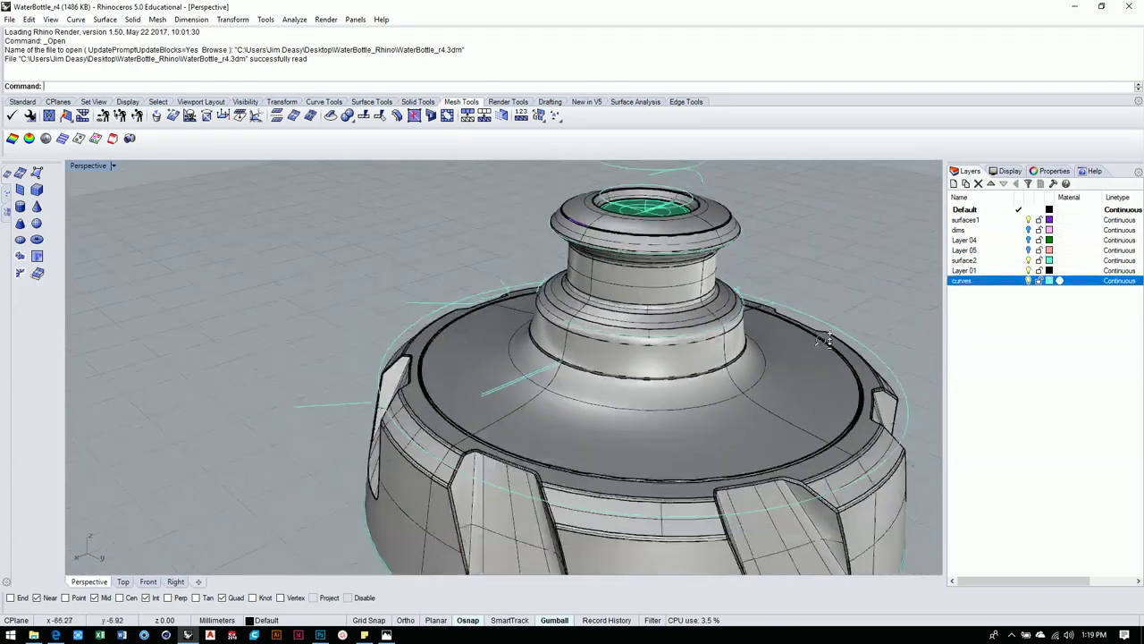
{"action": "right_click_drag", "start_coordinate": [827, 340], "coordinate": [765, 348]}
{"action": "scroll", "coordinate": [617, 373], "scroll_direction": "down", "scroll_amount": 2}
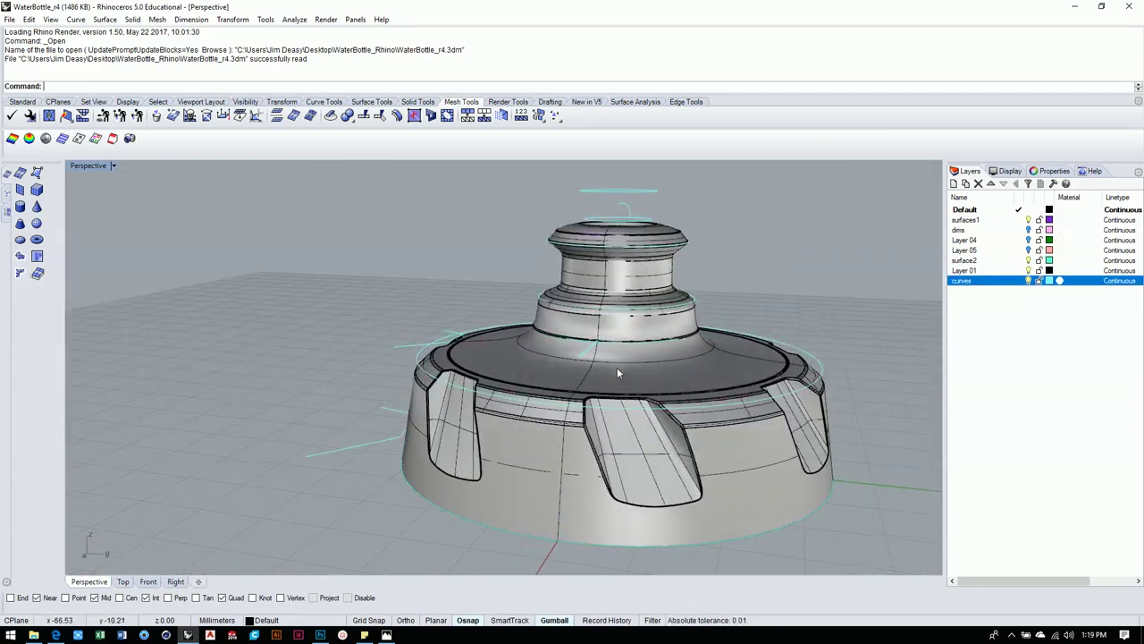
{"action": "right_click_drag", "start_coordinate": [617, 372], "coordinate": [737, 411]}
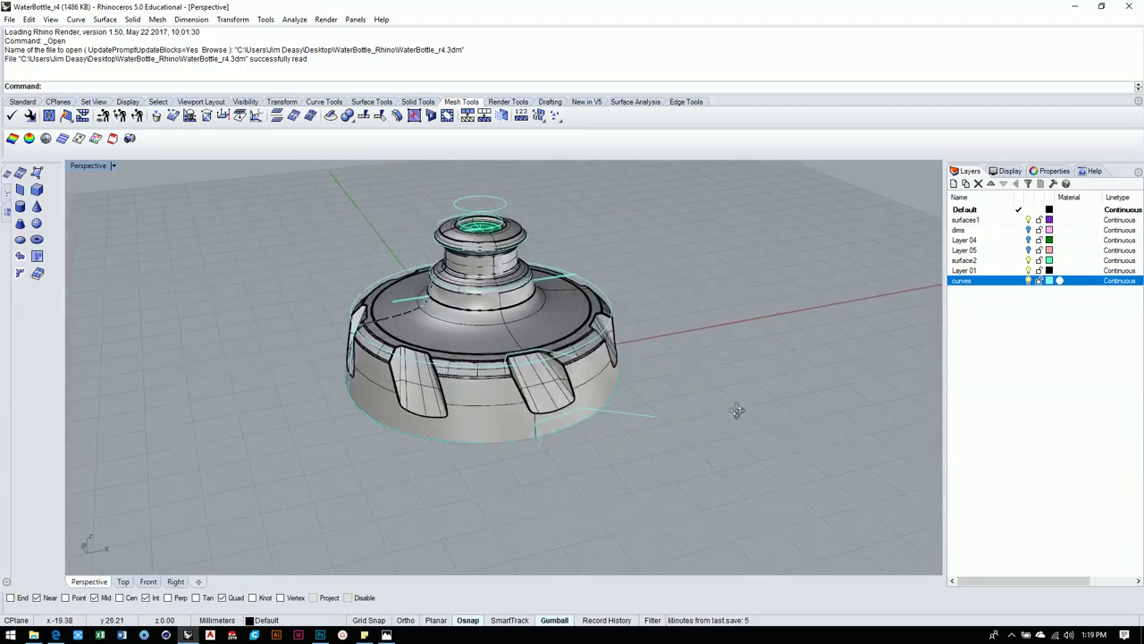
Set the Perspective viewport's display mode to Wireframe.
{"action": "left_click", "coordinate": [113, 165]}
{"action": "left_click", "coordinate": [105, 199]}
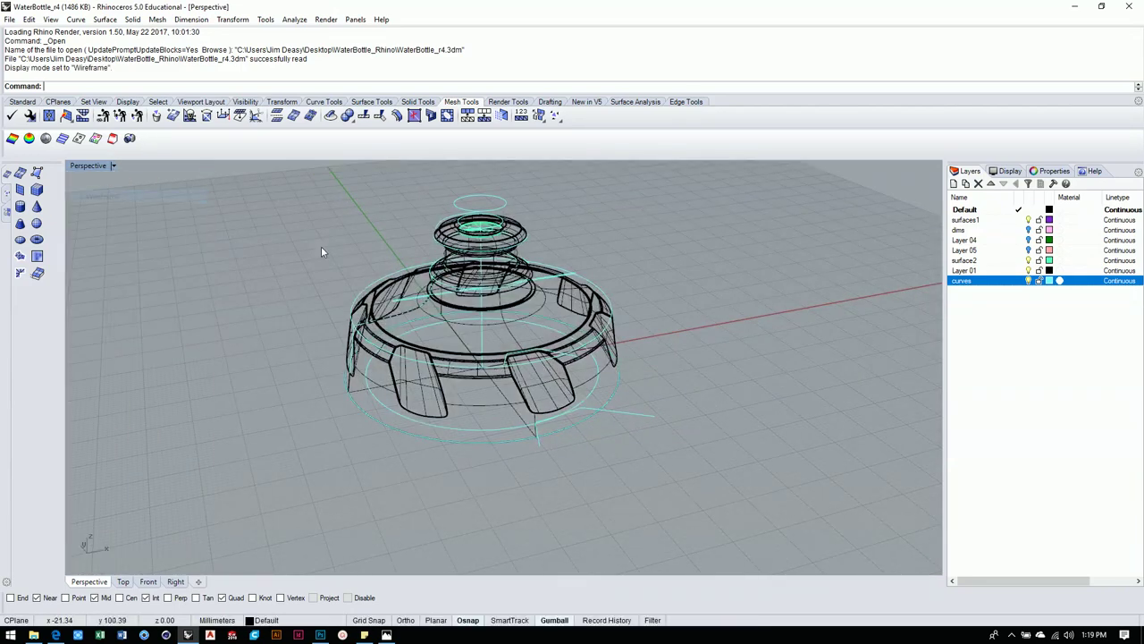
{"action": "right_click_drag", "start_coordinate": [321, 253], "coordinate": [601, 413]}
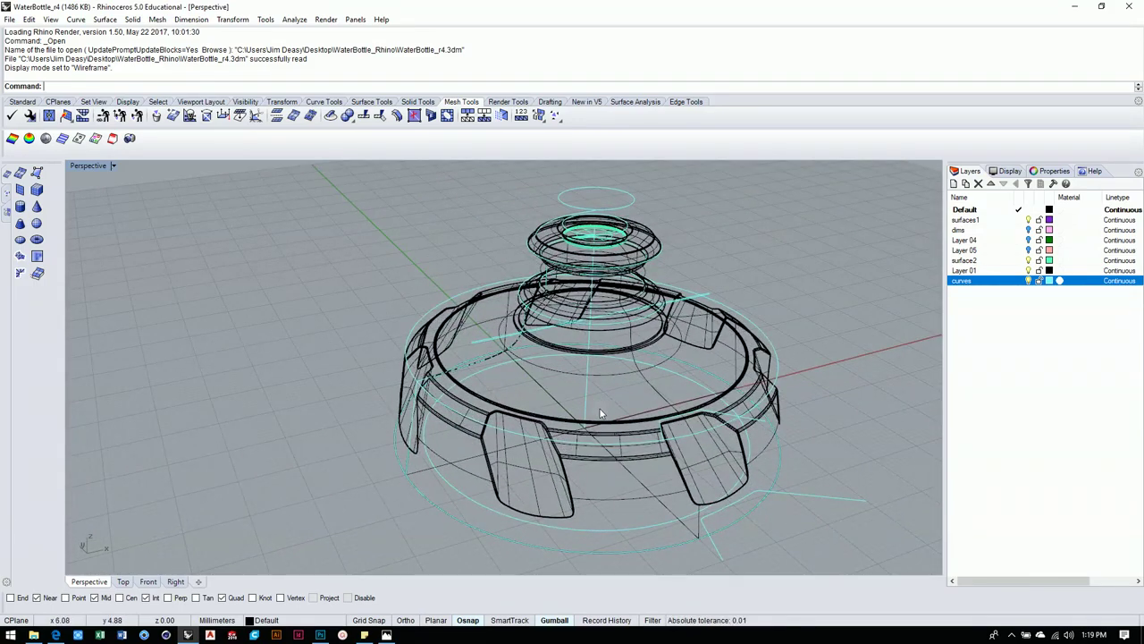
Turn on the dims layer and examine the diameter dimensions of the spout and cap.
{"action": "left_click", "coordinate": [1028, 231]}
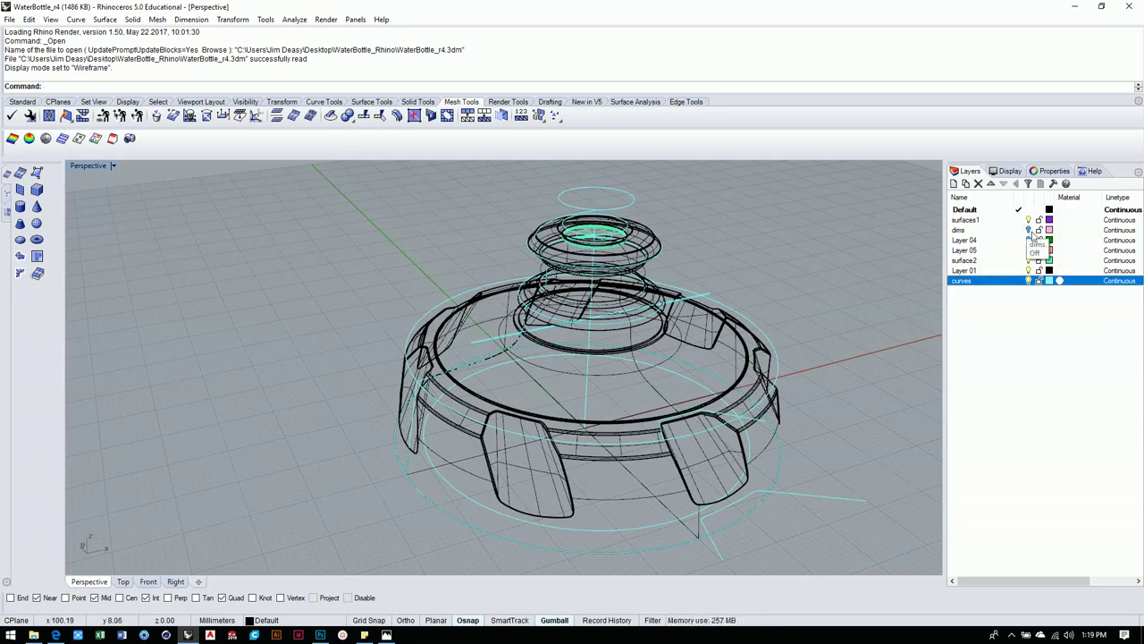
{"action": "left_click", "coordinate": [1029, 232]}
{"action": "right_click_drag", "start_coordinate": [809, 313], "coordinate": [605, 351]}
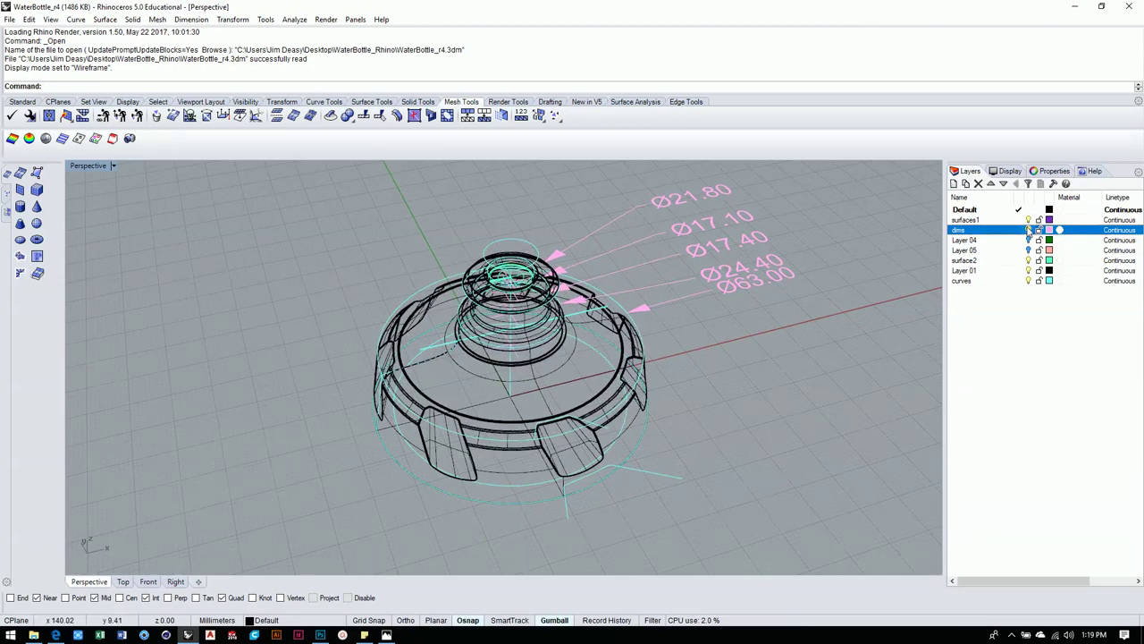
{"action": "left_click", "coordinate": [1028, 230]}
{"action": "left_click", "coordinate": [1029, 230]}
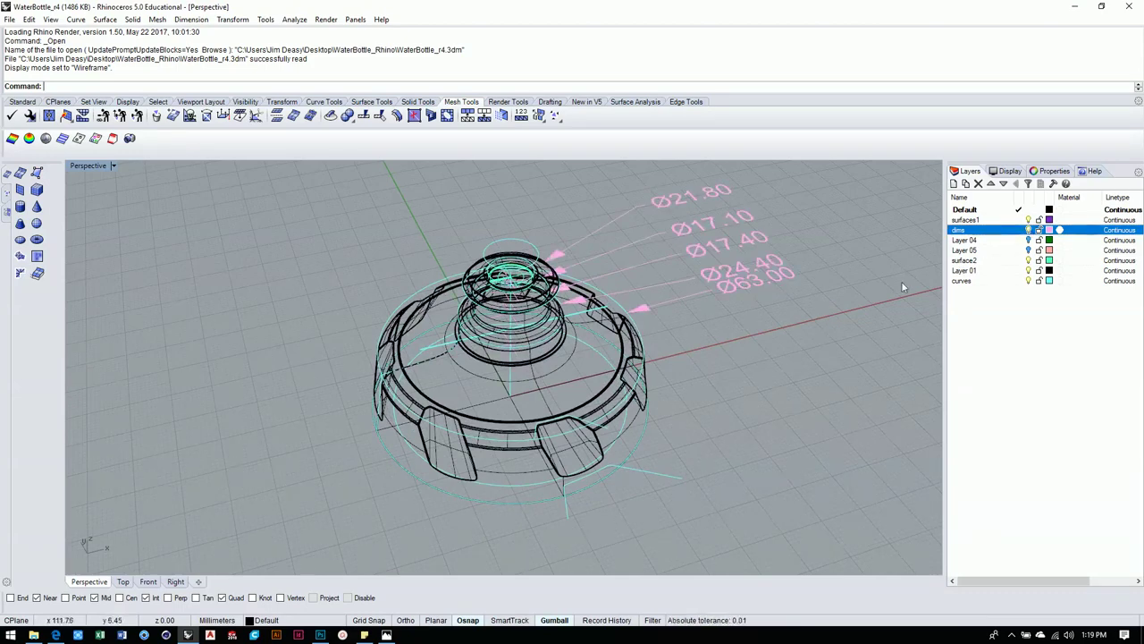
{"action": "left_click", "coordinate": [746, 285]}
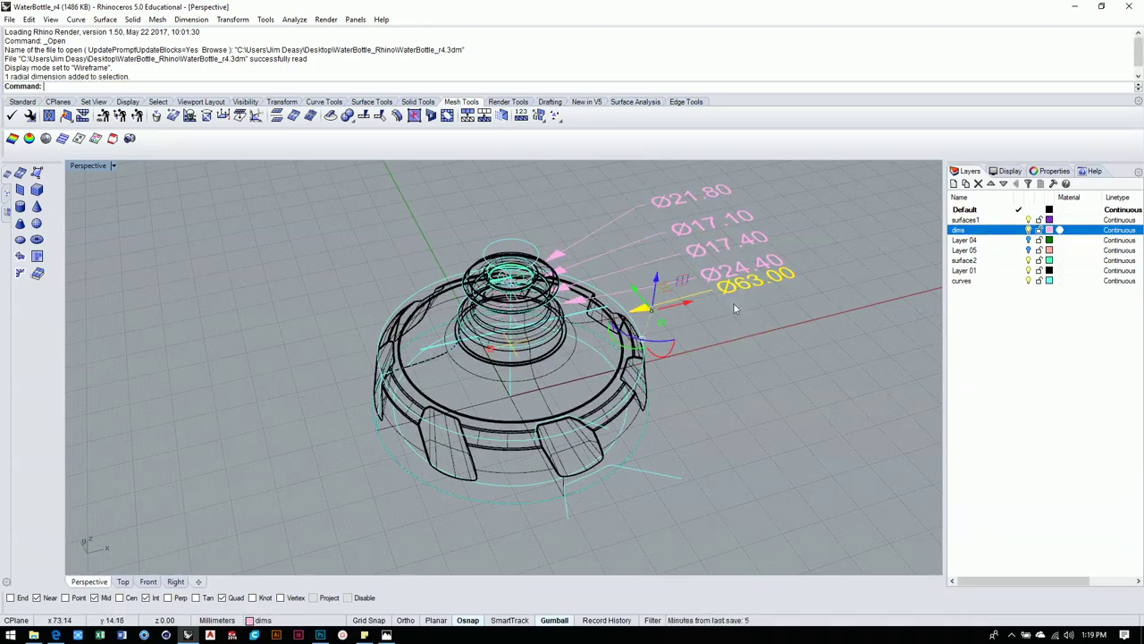
{"action": "left_click", "coordinate": [747, 338]}
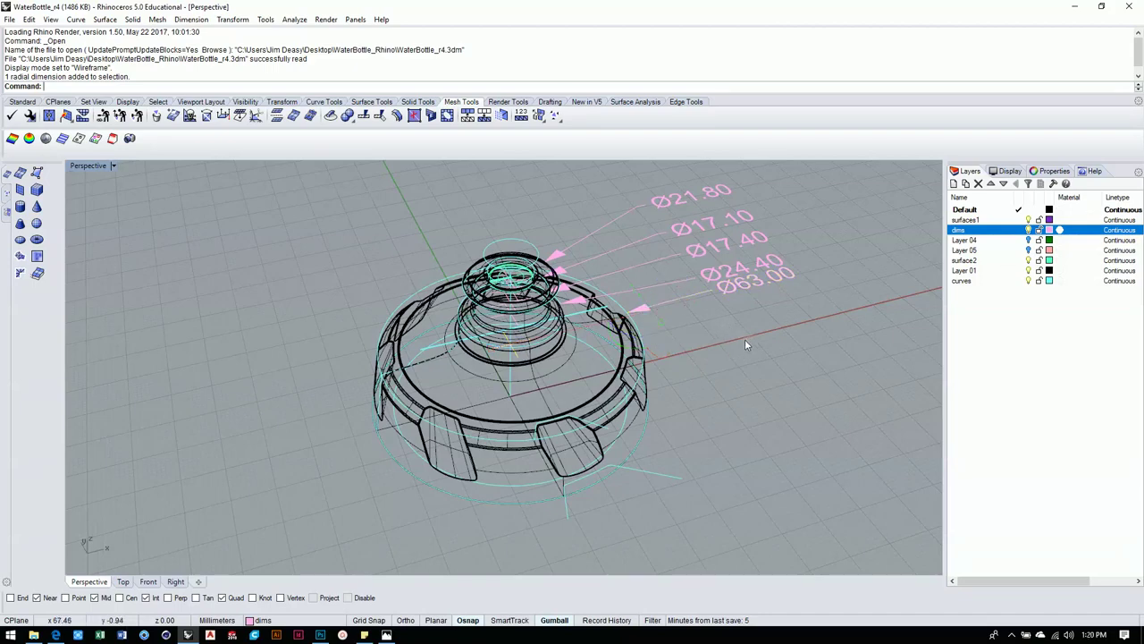
{"action": "mouse_move", "coordinate": [721, 380]}
{"action": "right_mouse_down"}
{"action": "mouse_move", "coordinate": [662, 361]}
{"action": "mouse_move", "coordinate": [702, 375]}
{"action": "mouse_move", "coordinate": [688, 353]}
{"action": "mouse_move", "coordinate": [716, 368]}
{"action": "right_mouse_up"}
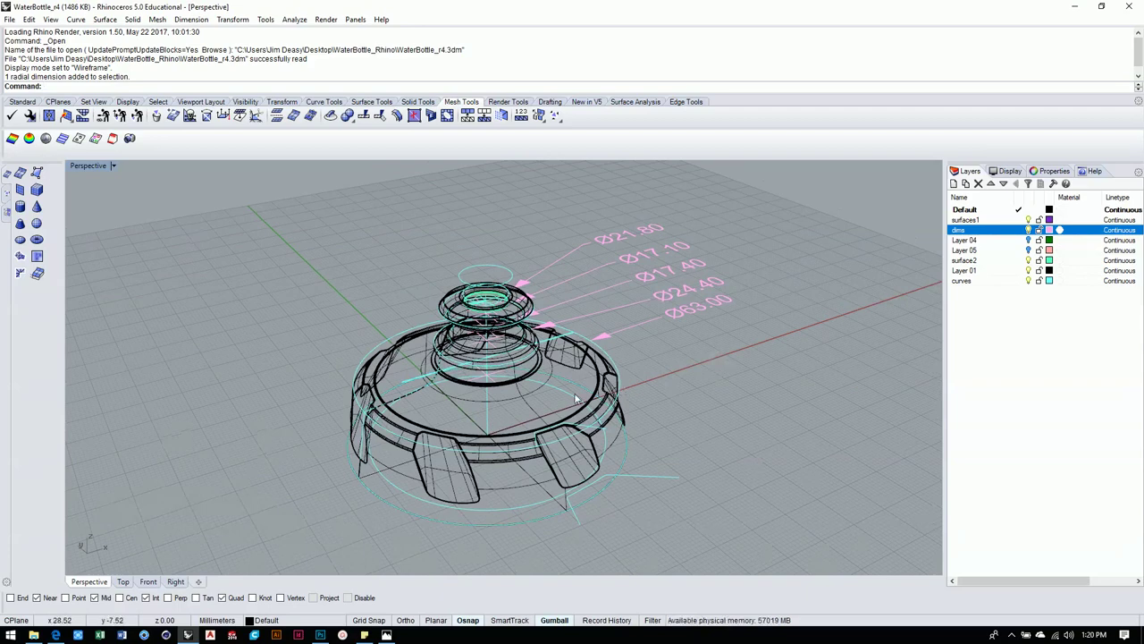
Delete the cap's outer diameter dimension, then undo the deletion and clear the selection.
{"action": "left_click", "coordinate": [693, 327]}
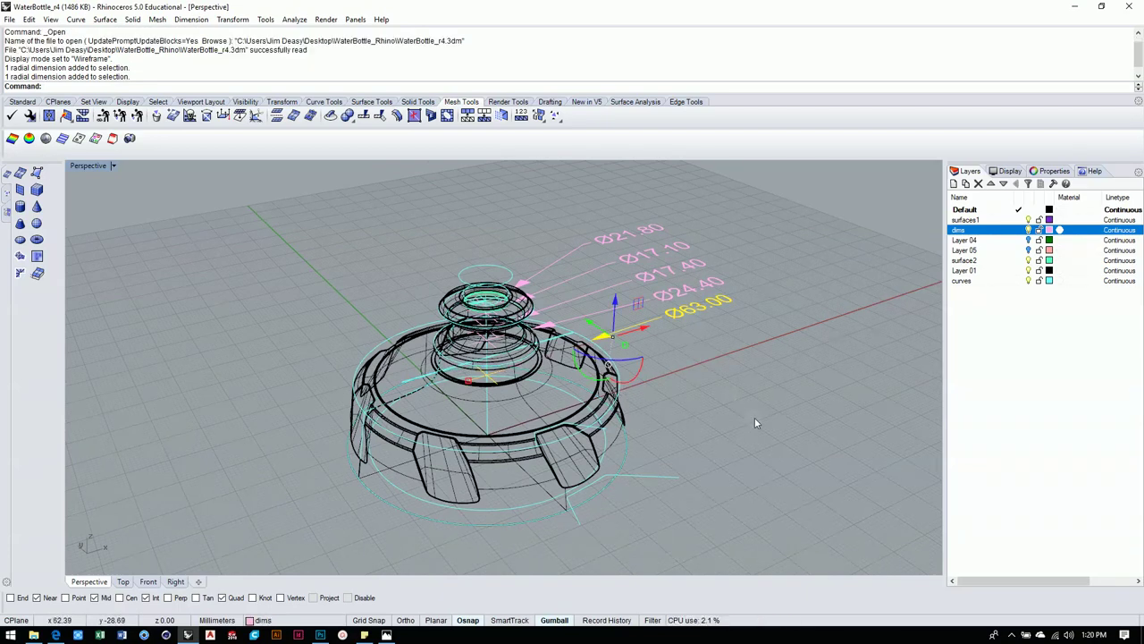
{"action": "key", "text": "Delete"}
{"action": "key", "text": "ctrl+z"}
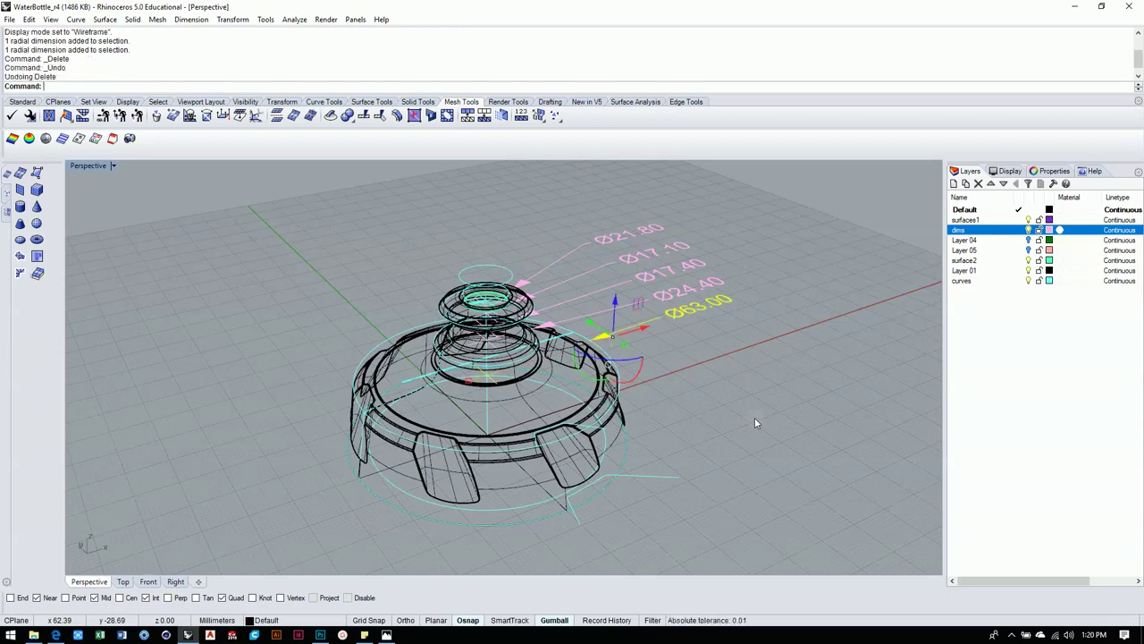
{"action": "left_click", "coordinate": [725, 373]}
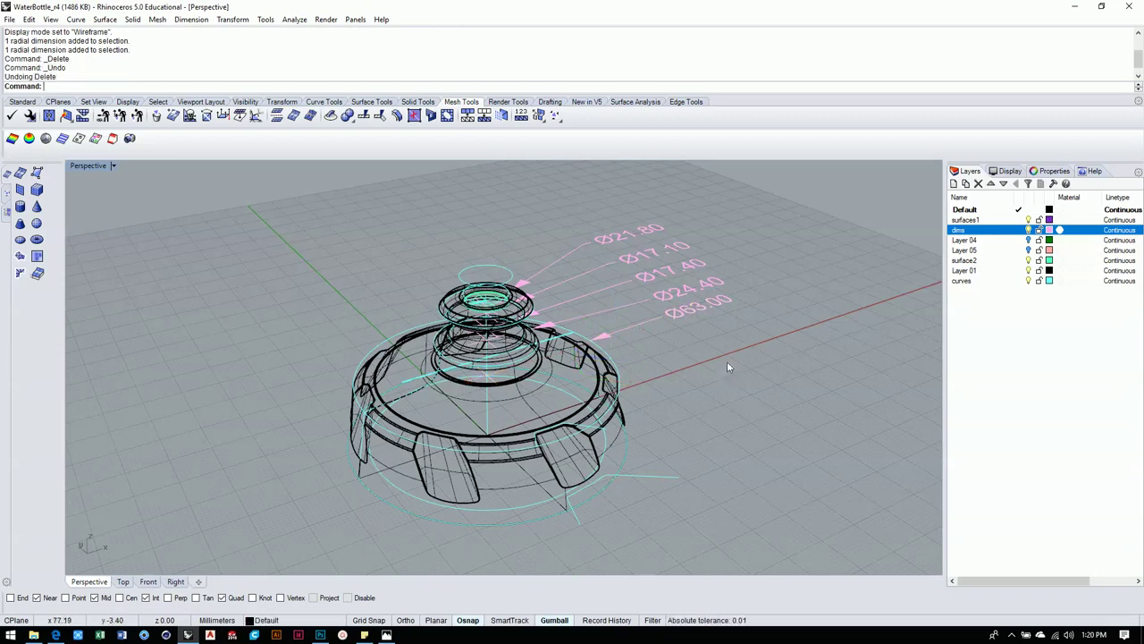
Turn off the dims layer to hide the diameter dimensions.
{"action": "right_click_drag", "start_coordinate": [727, 366], "coordinate": [679, 322]}
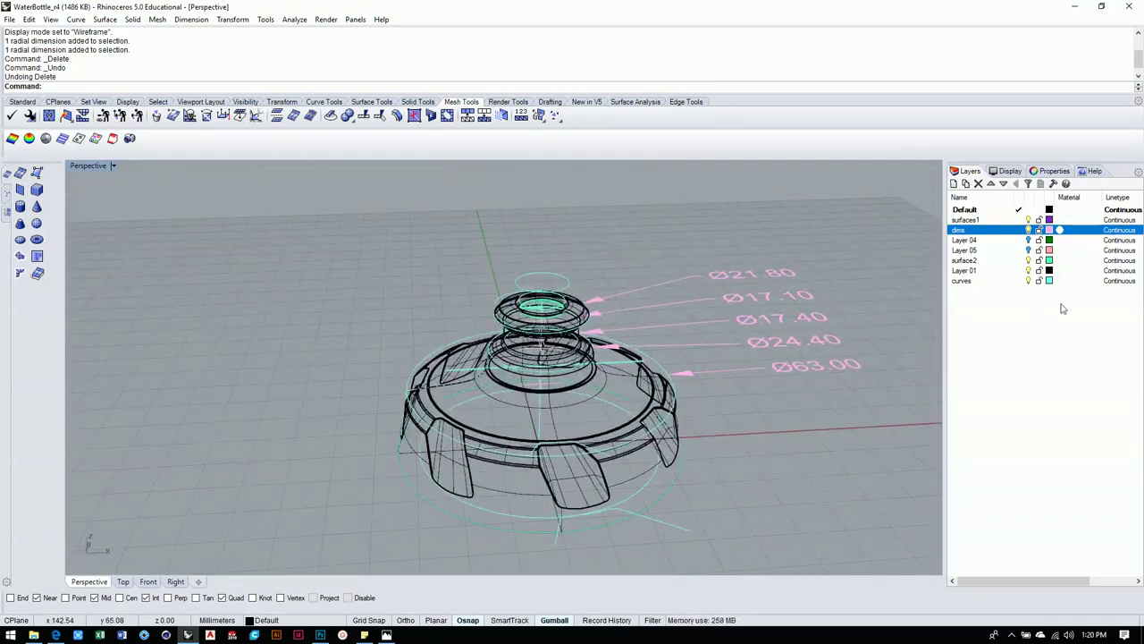
{"action": "left_click", "coordinate": [1029, 229]}
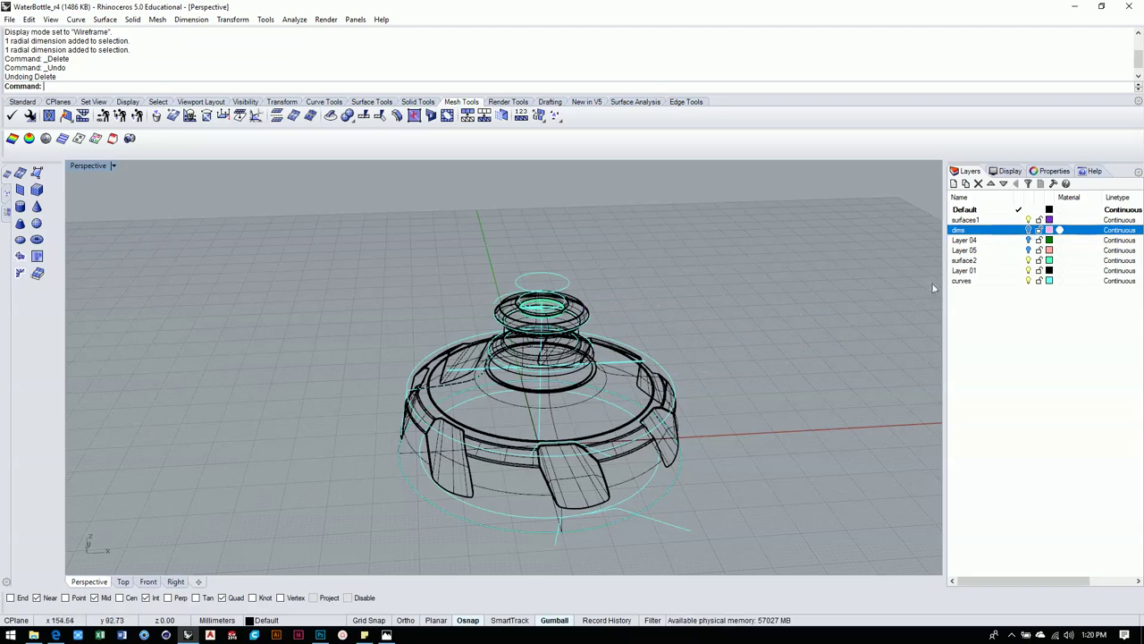
{"action": "right_click_drag", "start_coordinate": [769, 353], "coordinate": [693, 372]}
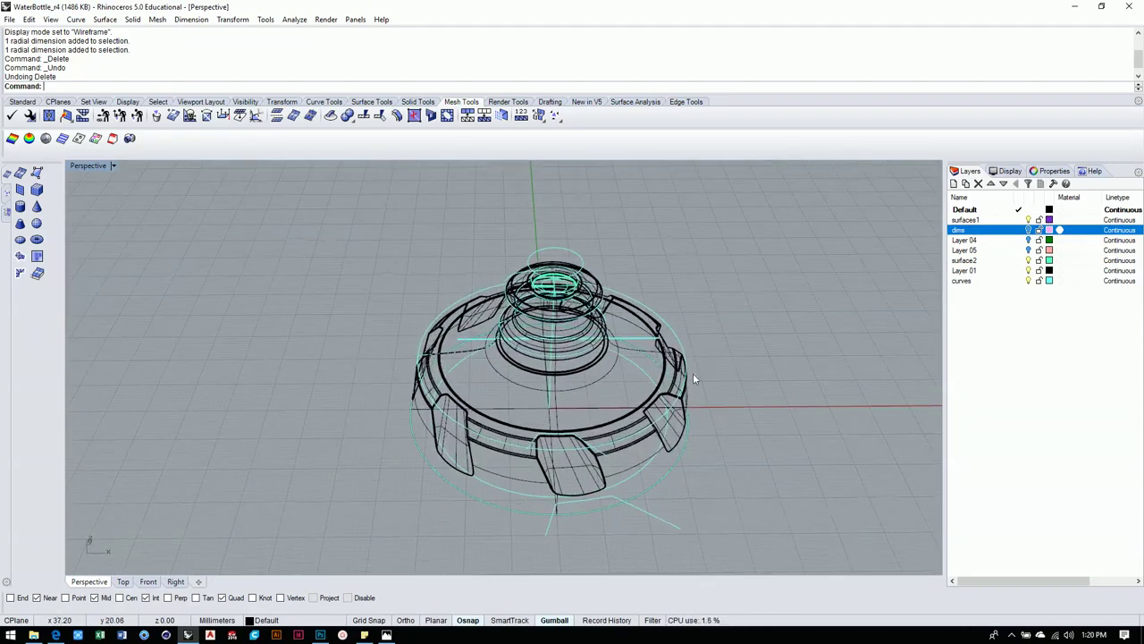
{"action": "right_click_drag", "start_coordinate": [594, 367], "coordinate": [662, 368]}
Compare the wireframe cap with the curves layer off and on, and examine the construction curves from several angles.
{"action": "left_click", "coordinate": [1028, 281]}
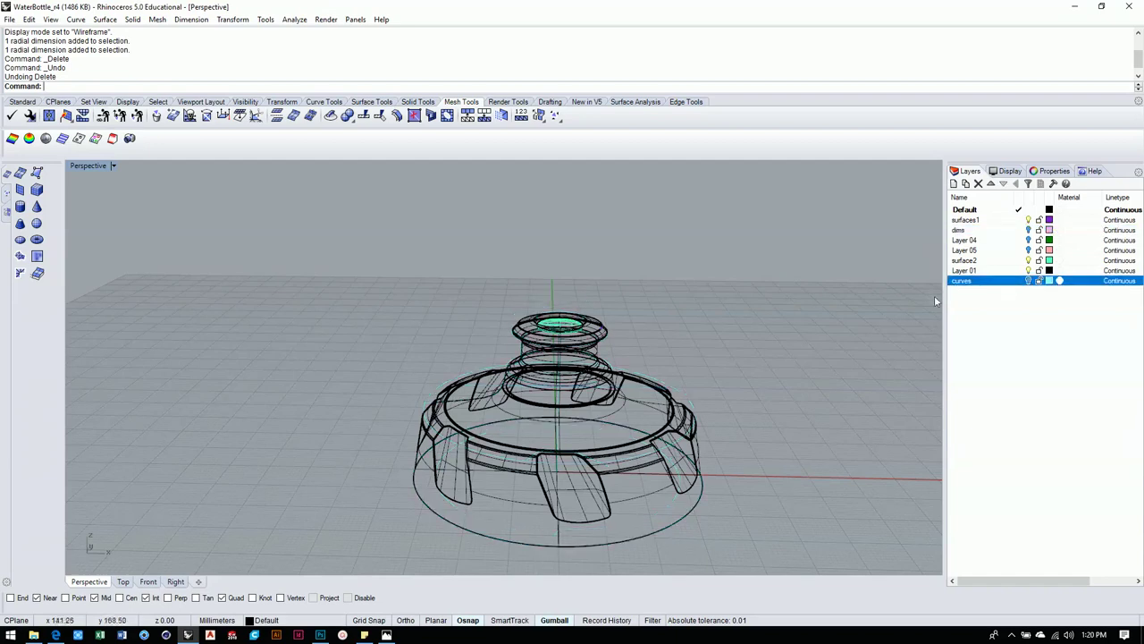
{"action": "right_click_drag", "start_coordinate": [713, 347], "coordinate": [728, 375]}
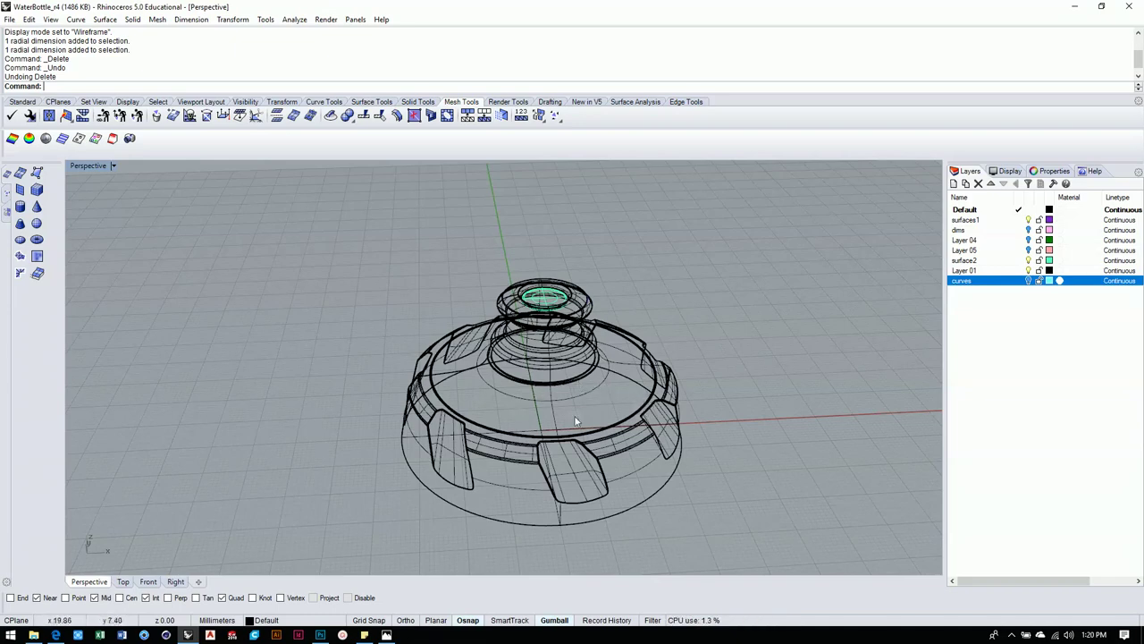
{"action": "left_click", "coordinate": [1028, 281]}
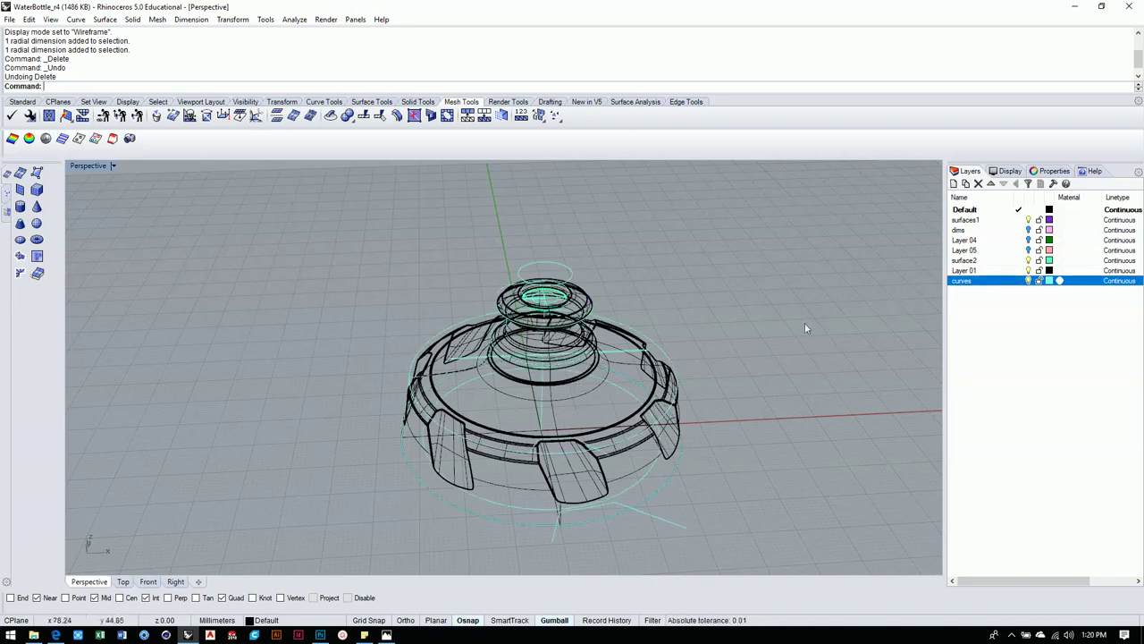
{"action": "right_click_drag", "start_coordinate": [805, 328], "coordinate": [723, 297]}
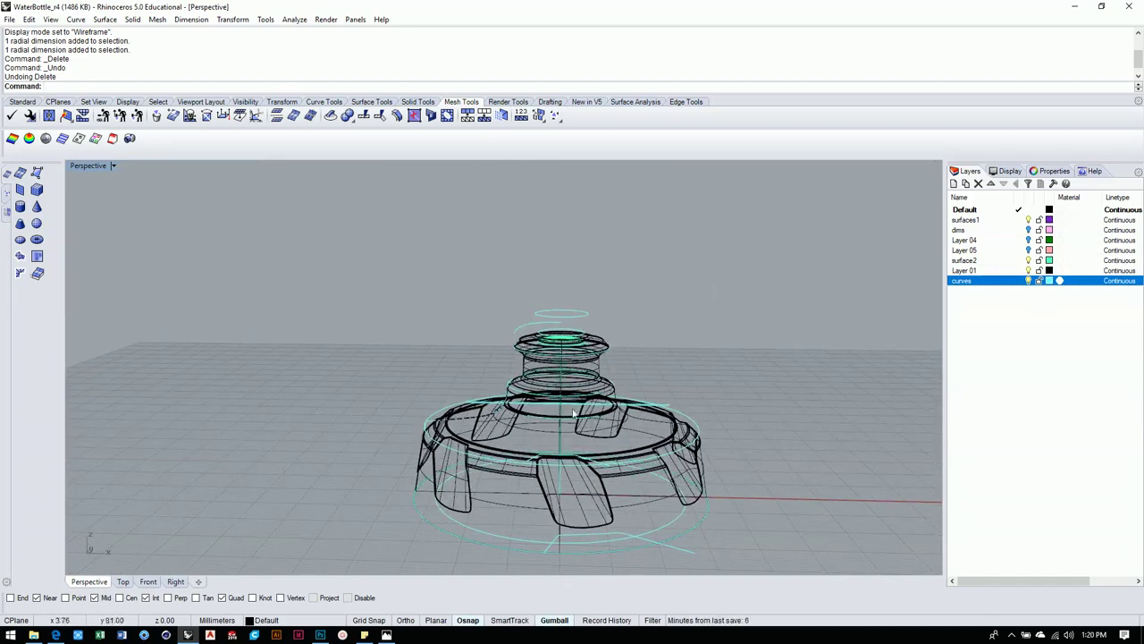
{"action": "scroll", "coordinate": [580, 405], "scroll_direction": "up", "scroll_amount": 3}
{"action": "right_click_drag", "start_coordinate": [580, 405], "coordinate": [491, 283]}
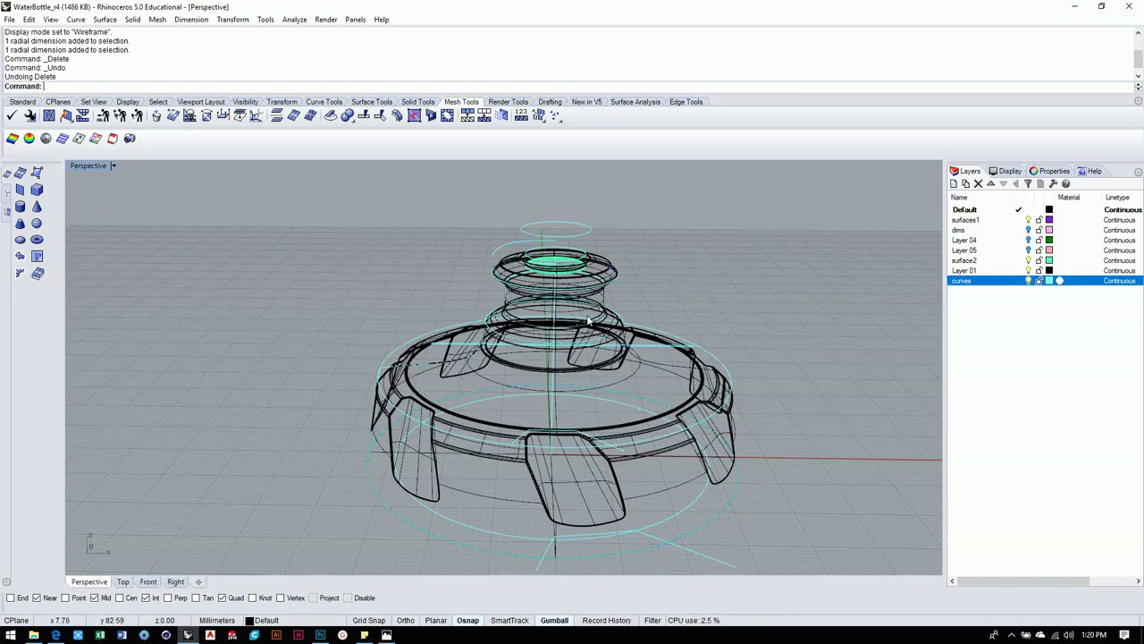
{"action": "right_click_drag", "start_coordinate": [572, 329], "coordinate": [541, 419]}
{"action": "scroll", "coordinate": [556, 386], "scroll_direction": "down", "scroll_amount": 3}
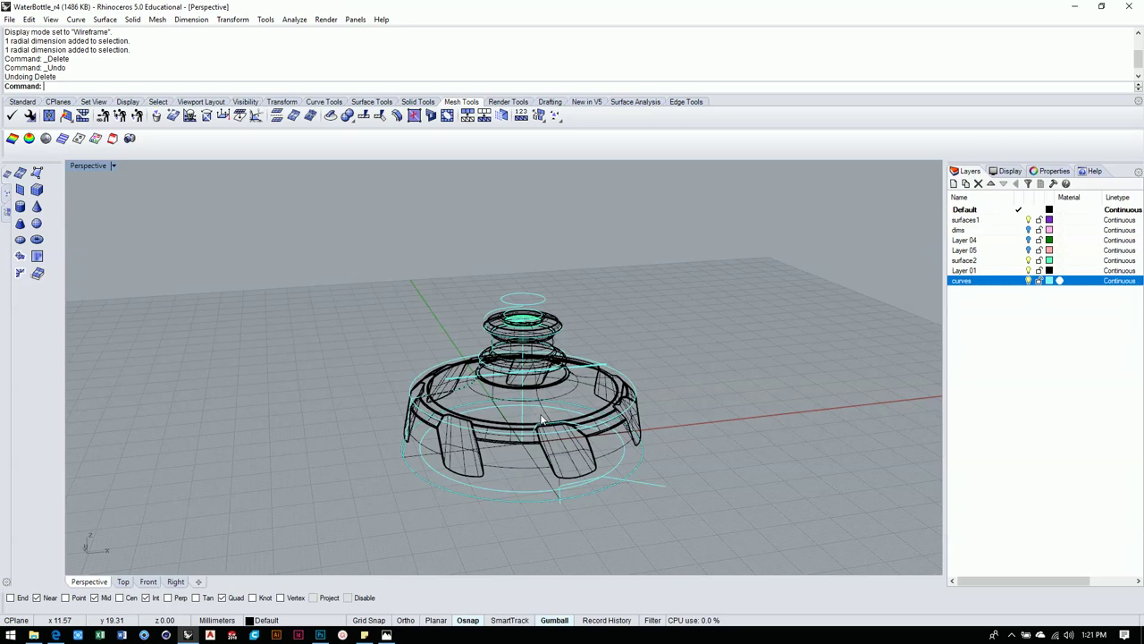
{"action": "right_click_drag", "start_coordinate": [436, 350], "coordinate": [548, 392]}
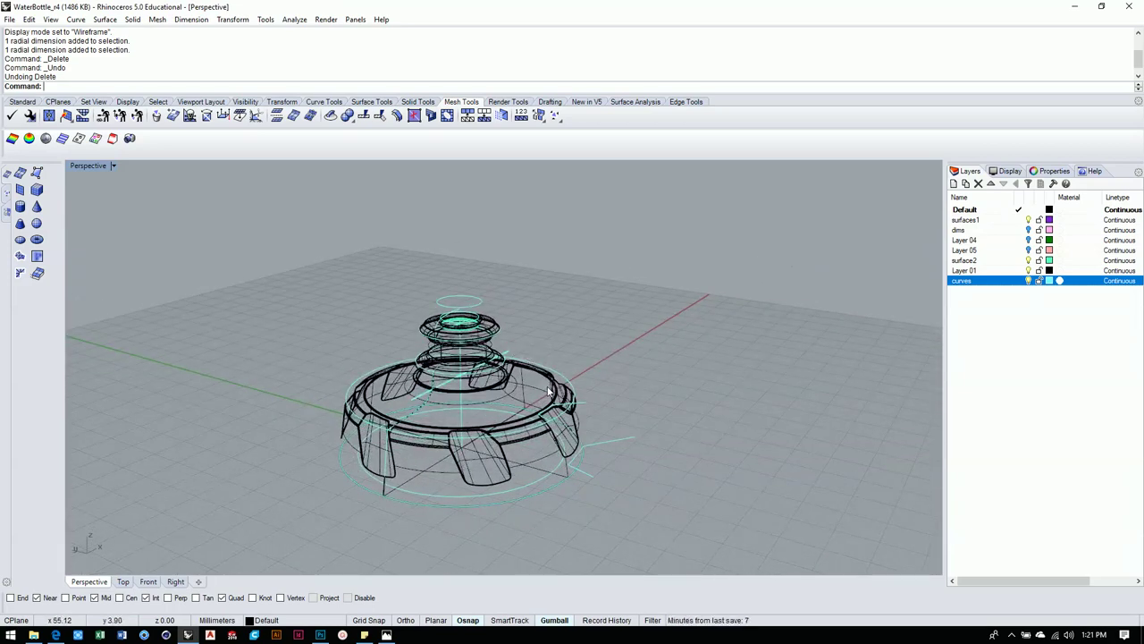